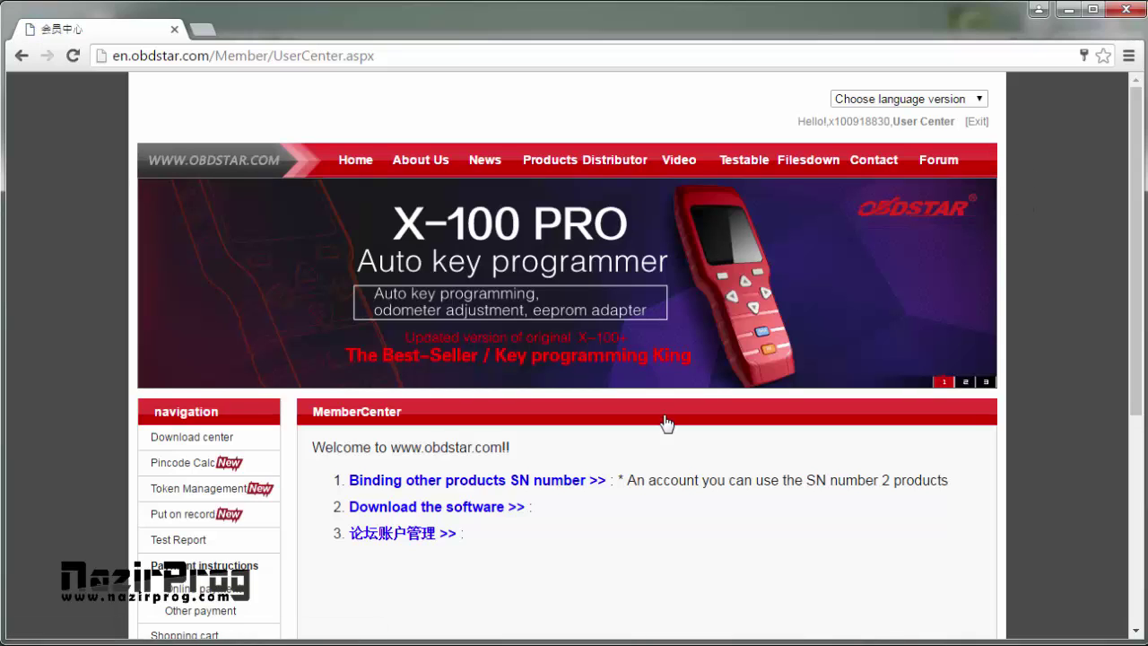
Open the software download page from the member center and bring its software list into view
left_click_drag(316, 507, 577, 518)
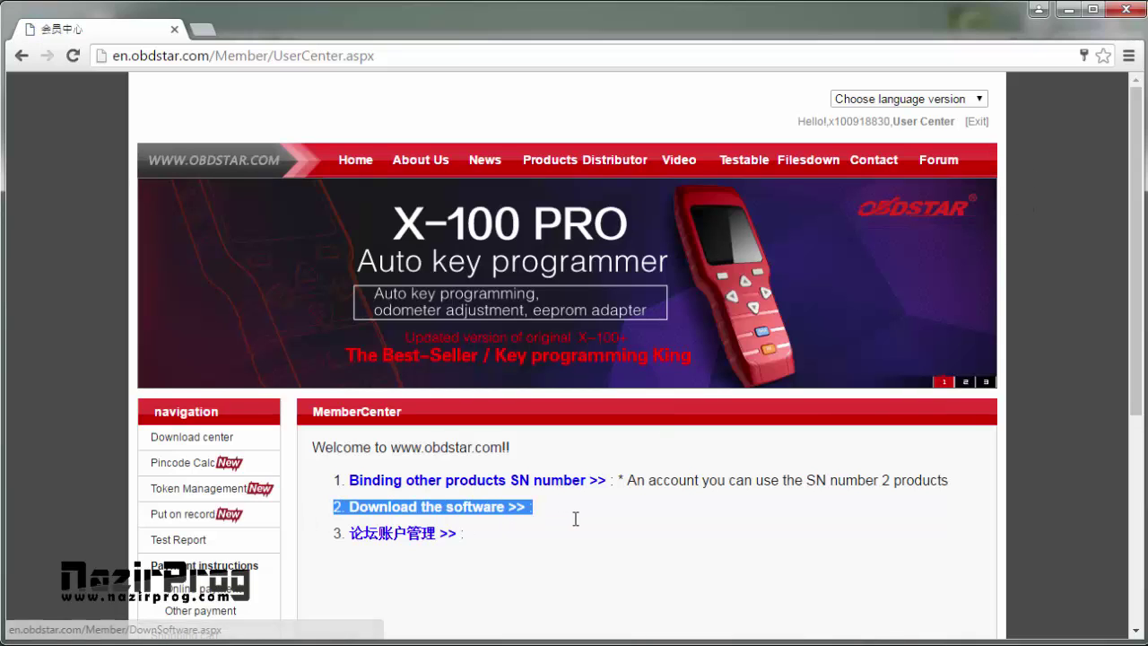
left_click(512, 508)
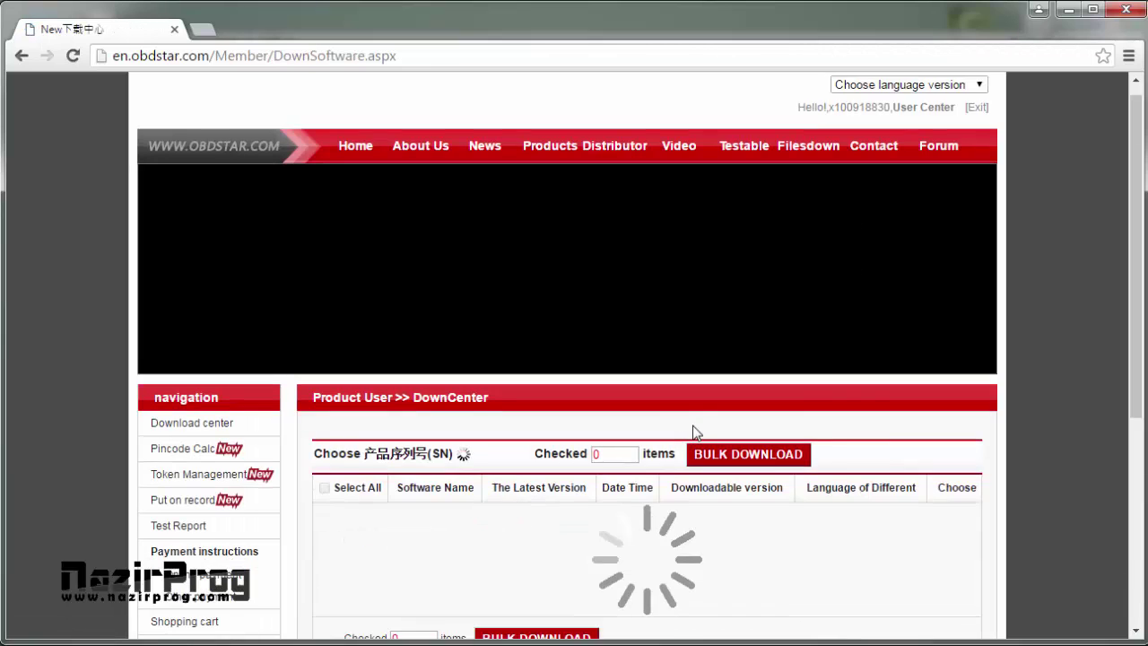
scroll(539, 502, "down", 3)
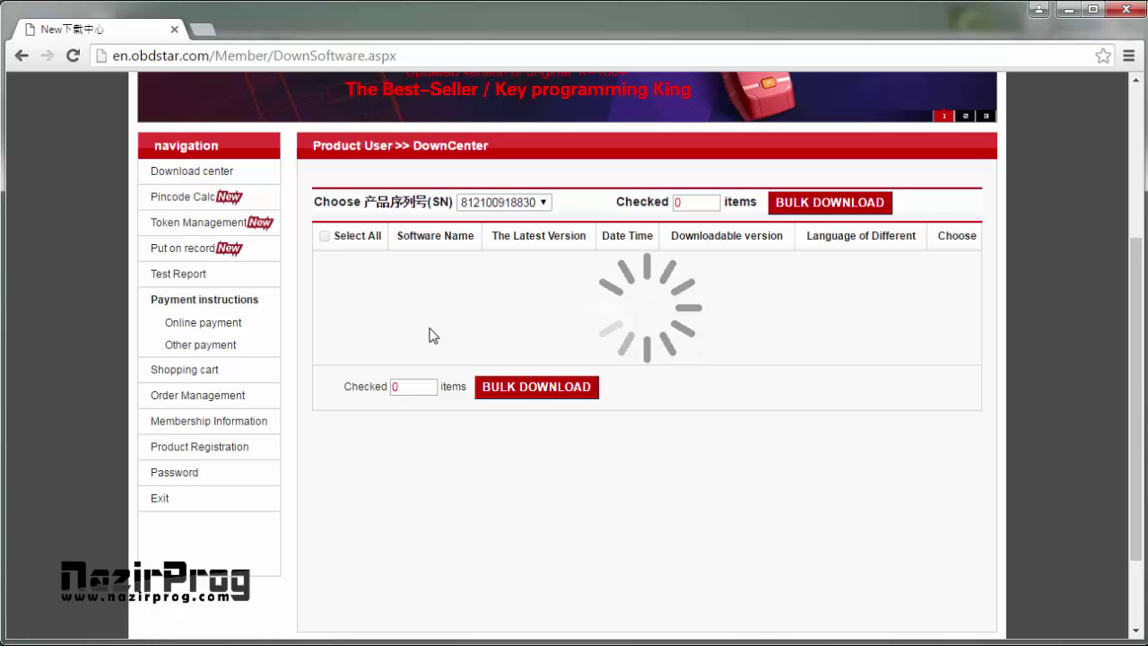
scroll(433, 335, "up", 3)
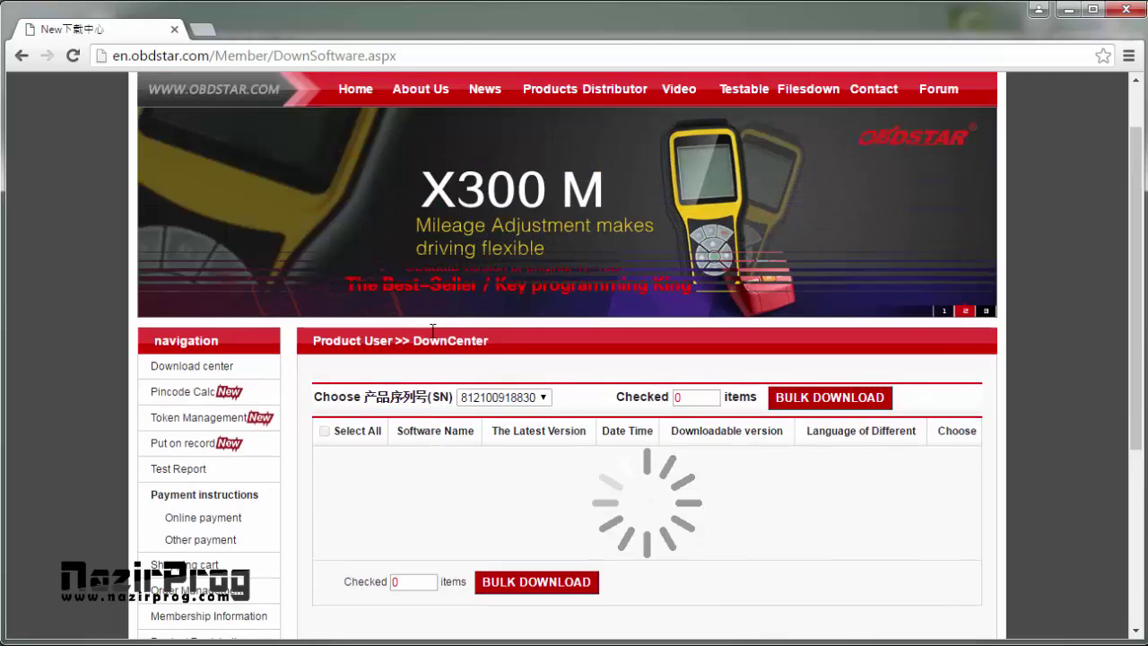
scroll(433, 332, "down", 3)
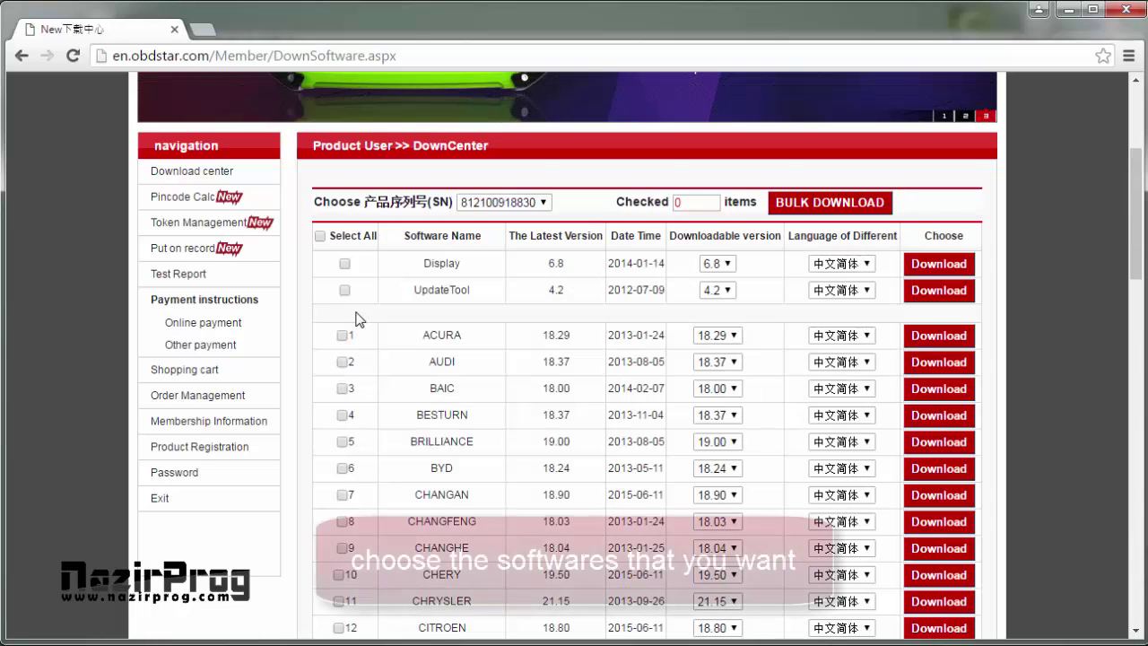
Select Display, UpdateTool and AUDI in the software list and request them as one bulk download
left_click(344, 264)
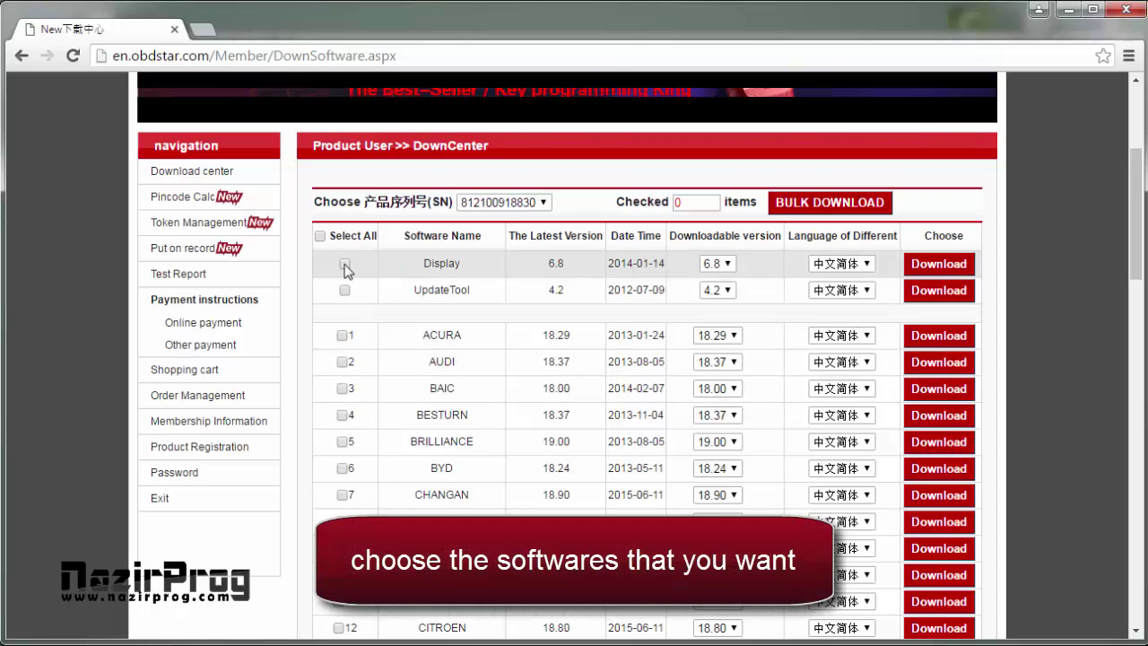
left_click(345, 290)
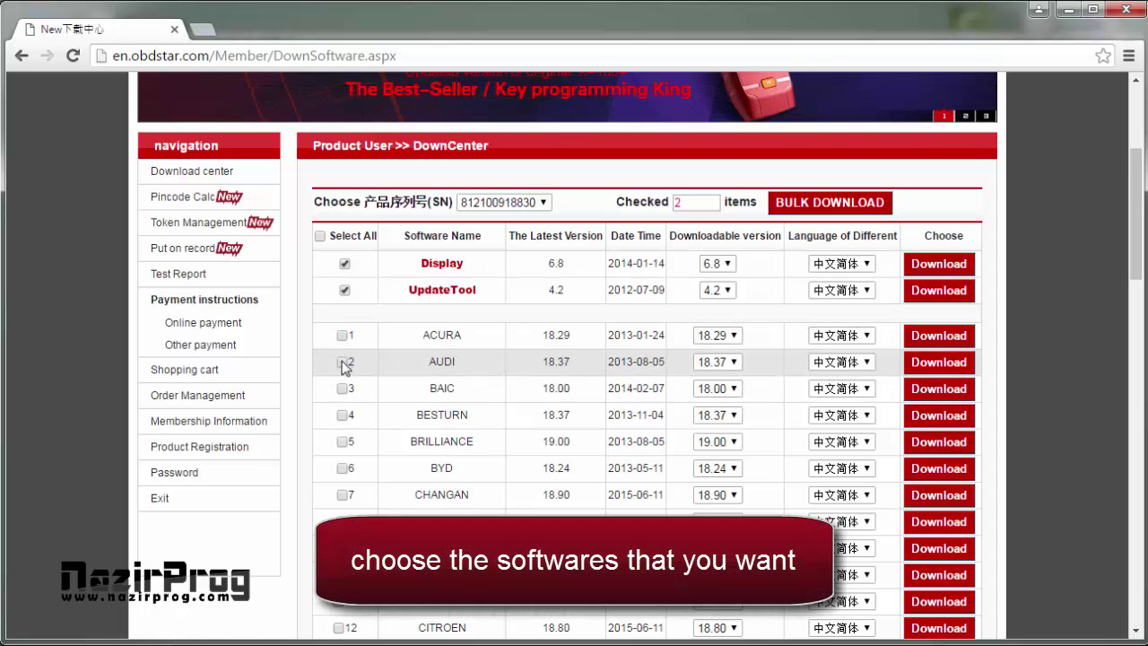
left_click(844, 201)
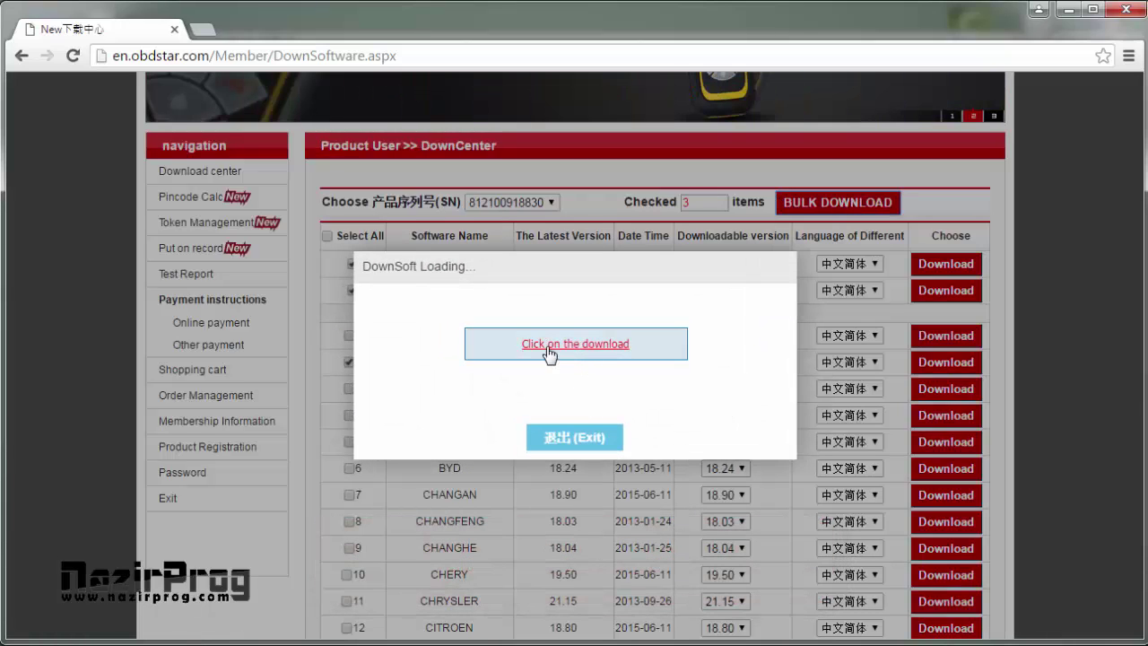
double_click(546, 344)
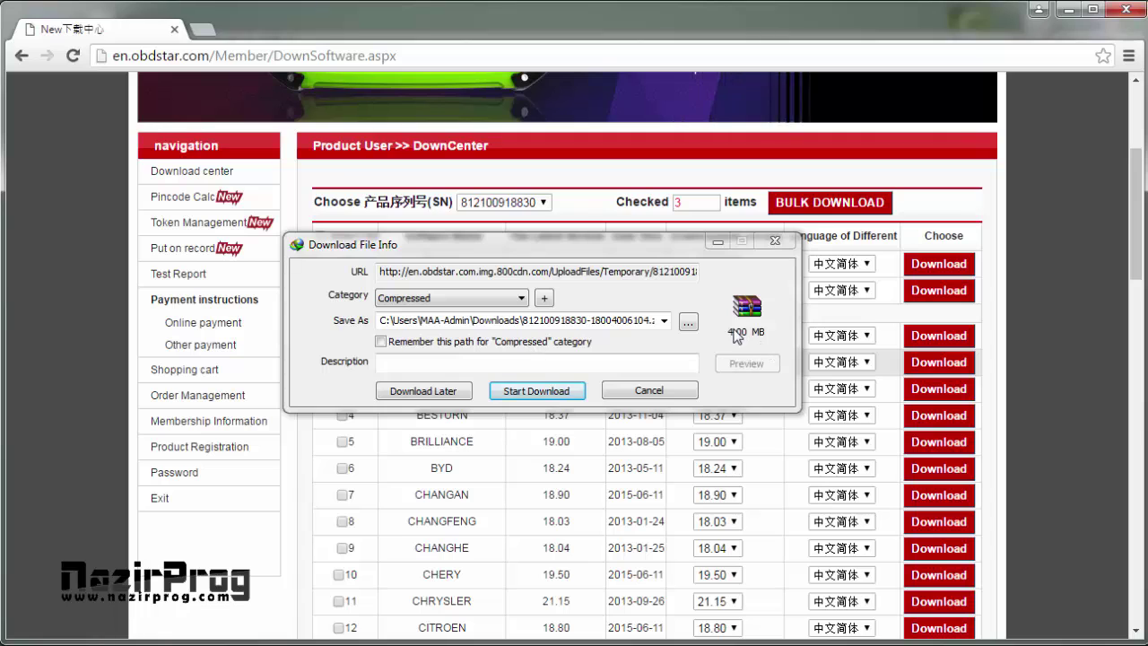
Download the bulk archive into the X100new folder in Downloads and dismiss the completion notice
left_click(691, 323)
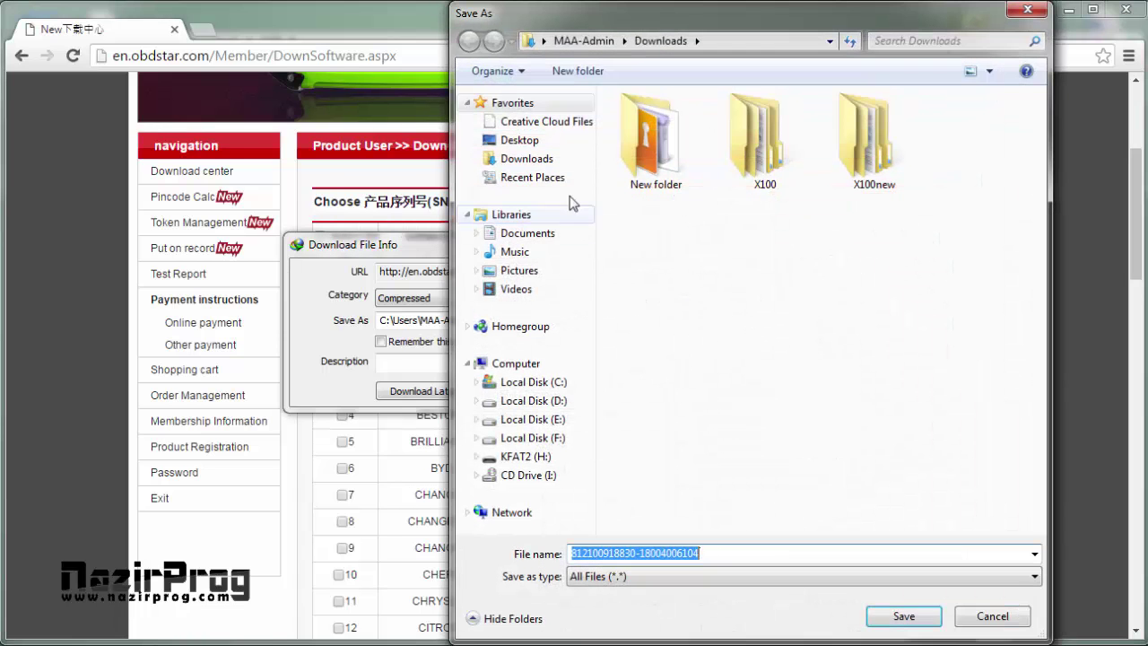
left_click(534, 159)
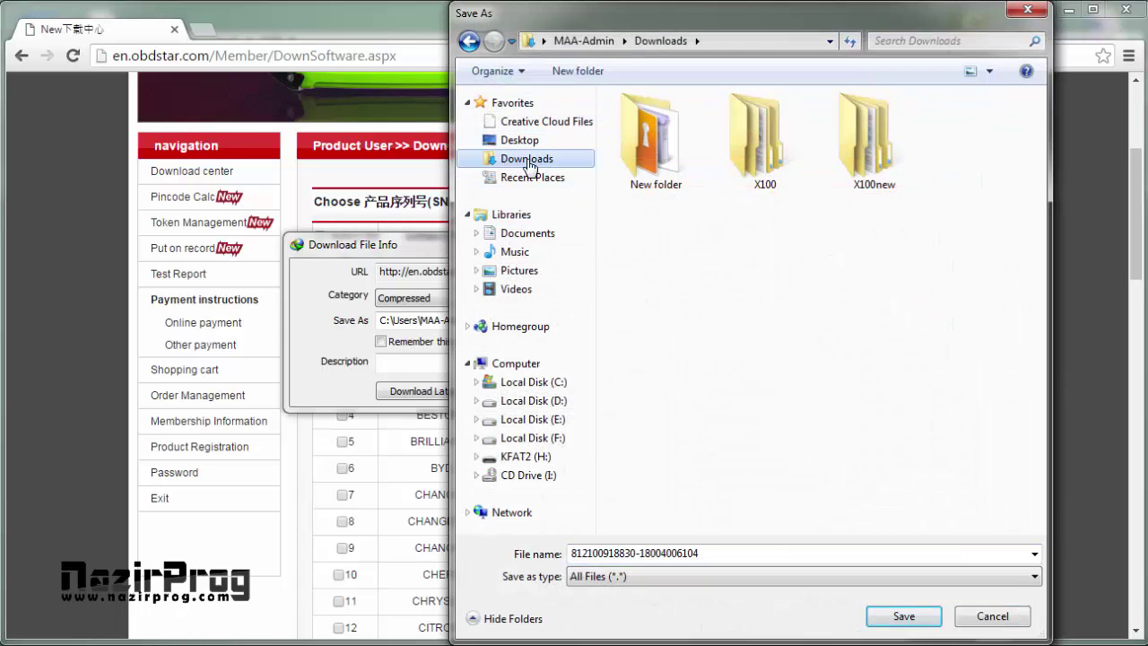
left_click(848, 184)
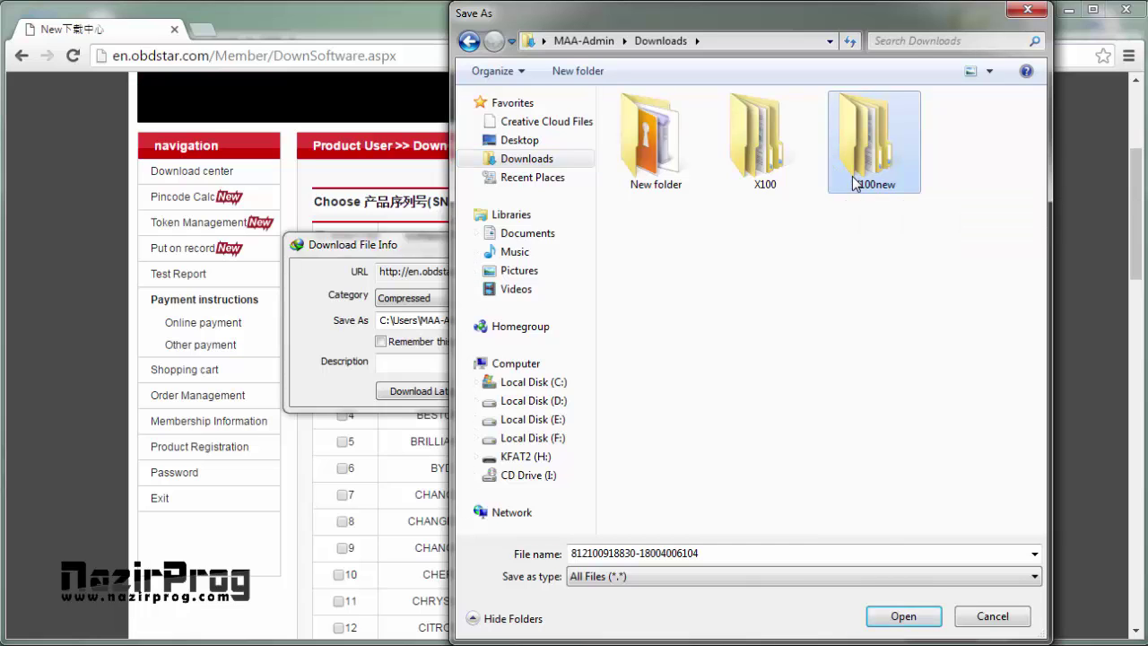
left_click(902, 617)
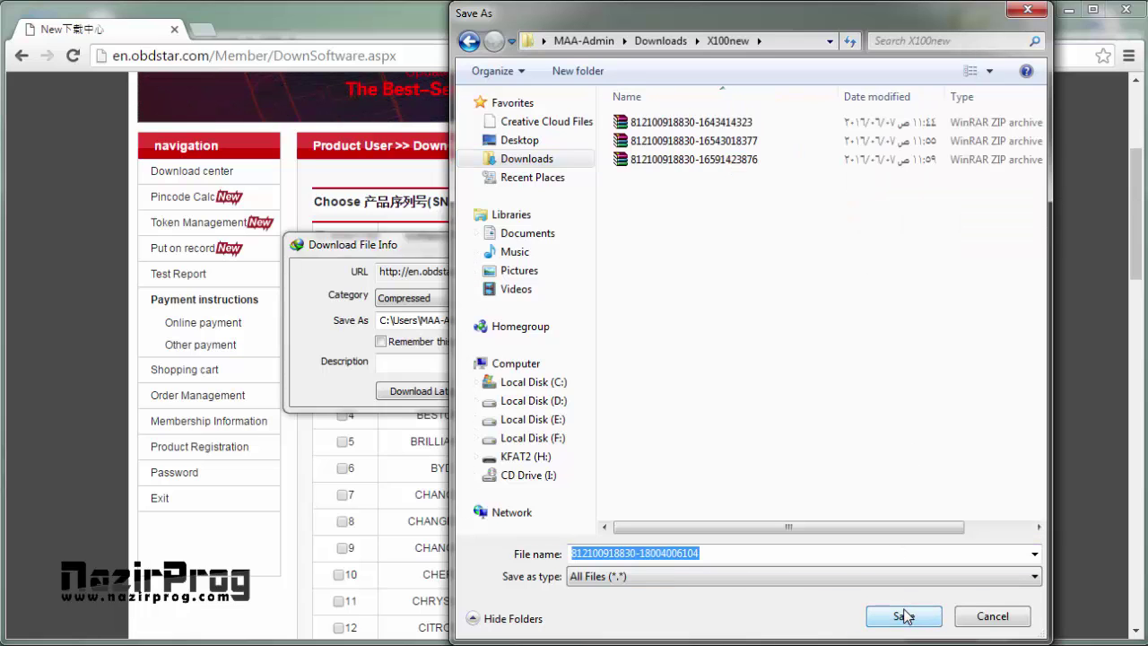
left_click(886, 621)
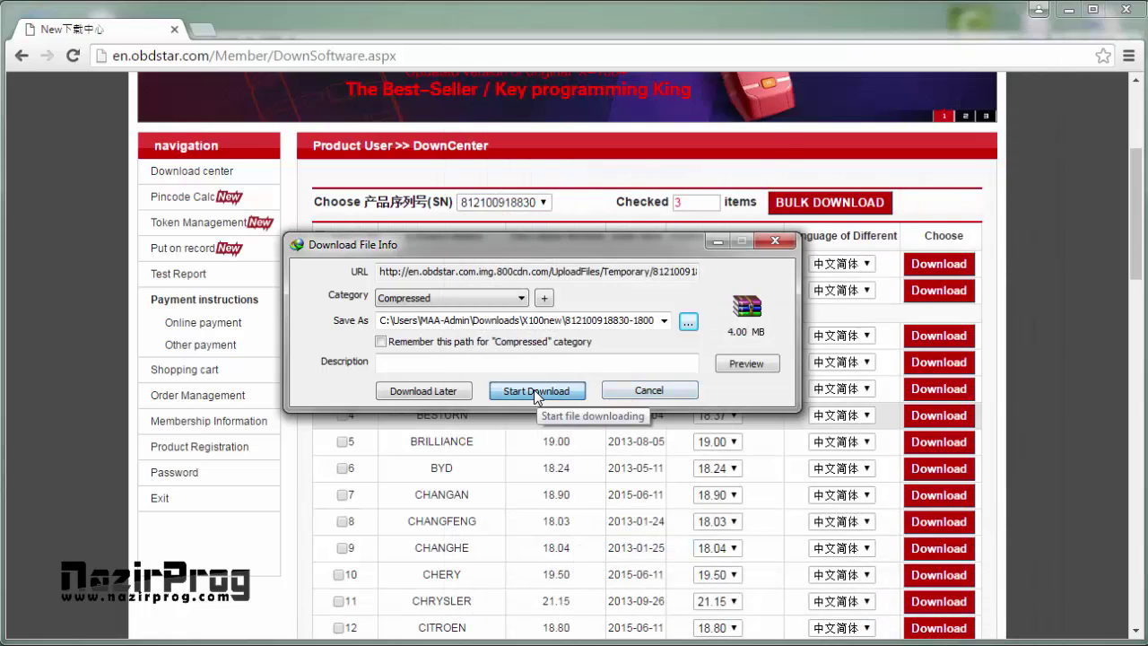
left_click(536, 391)
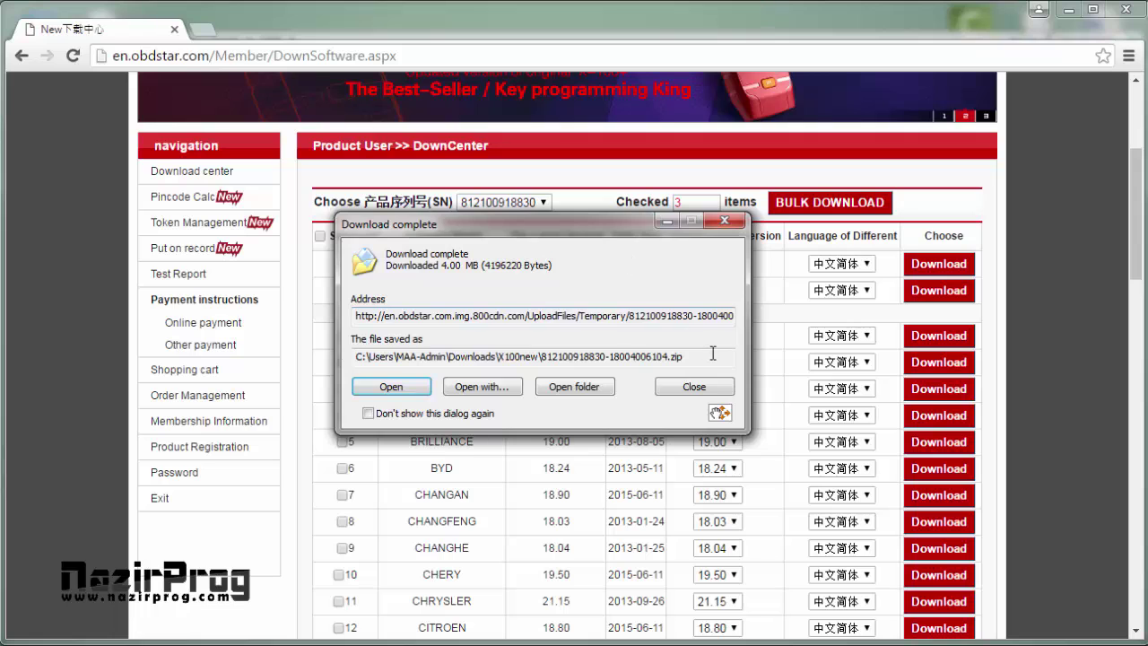
left_click(695, 386)
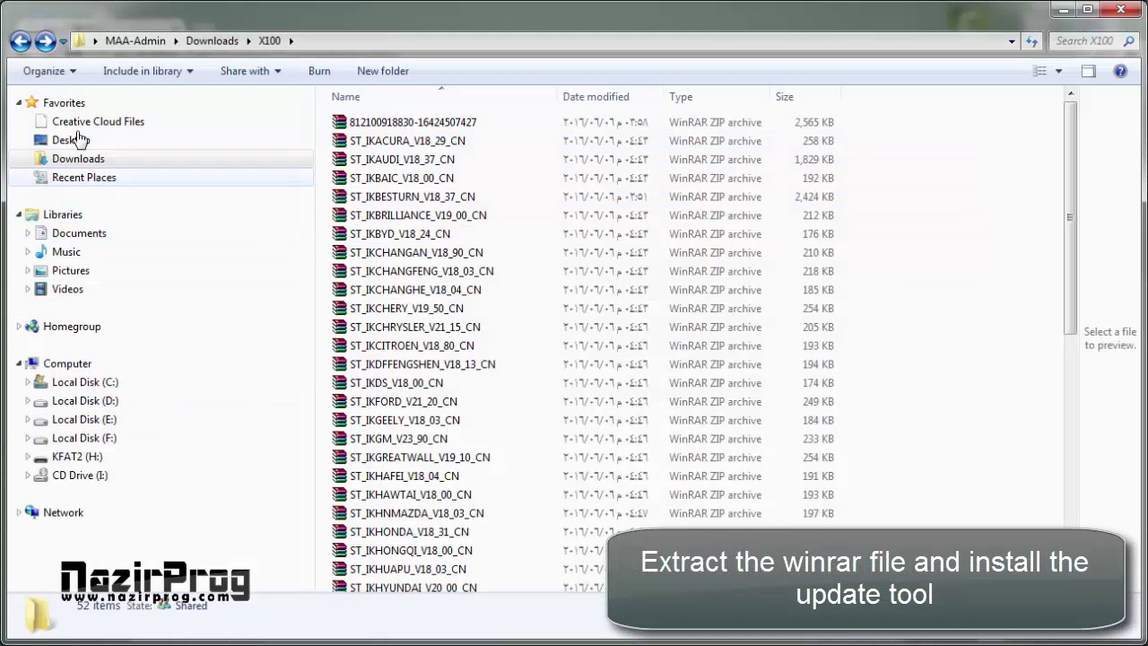
In Windows Explorer, extract the first ZIP archive in Downloads\X100 into a folder named after the archive
left_click(19, 41)
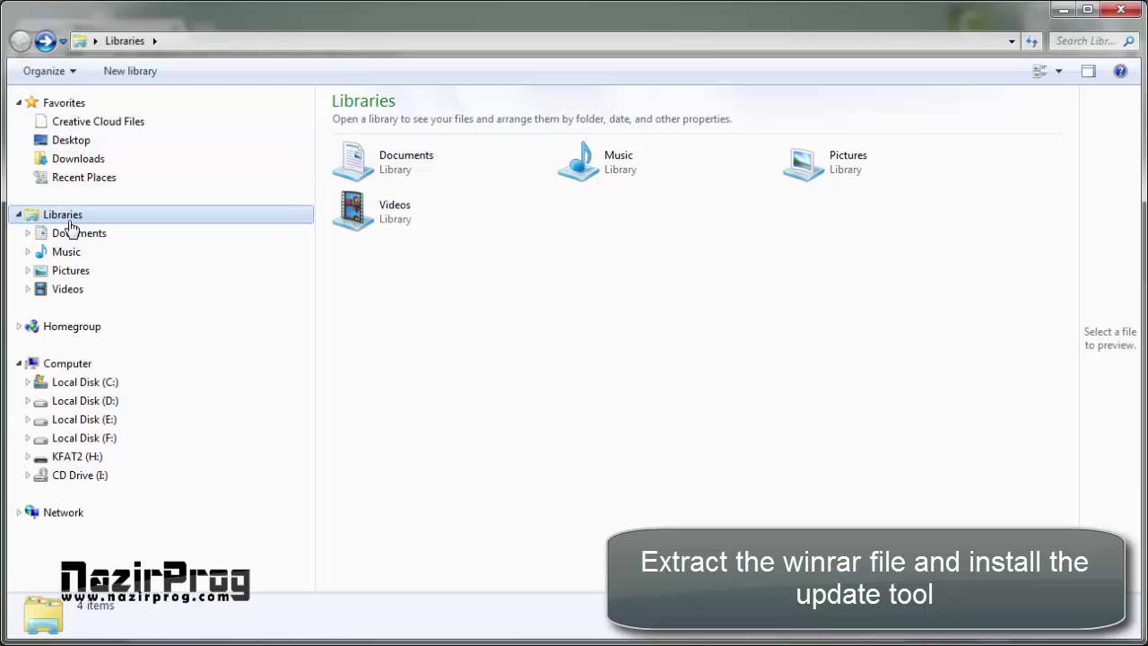
left_click(67, 166)
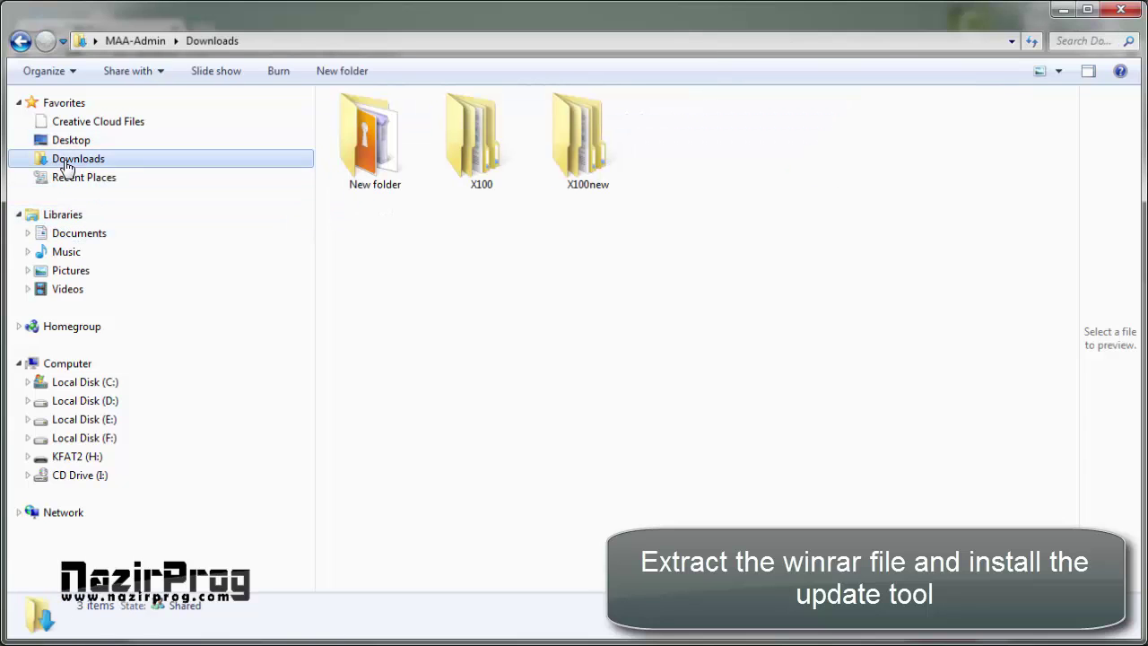
double_click(452, 156)
left_click(435, 123)
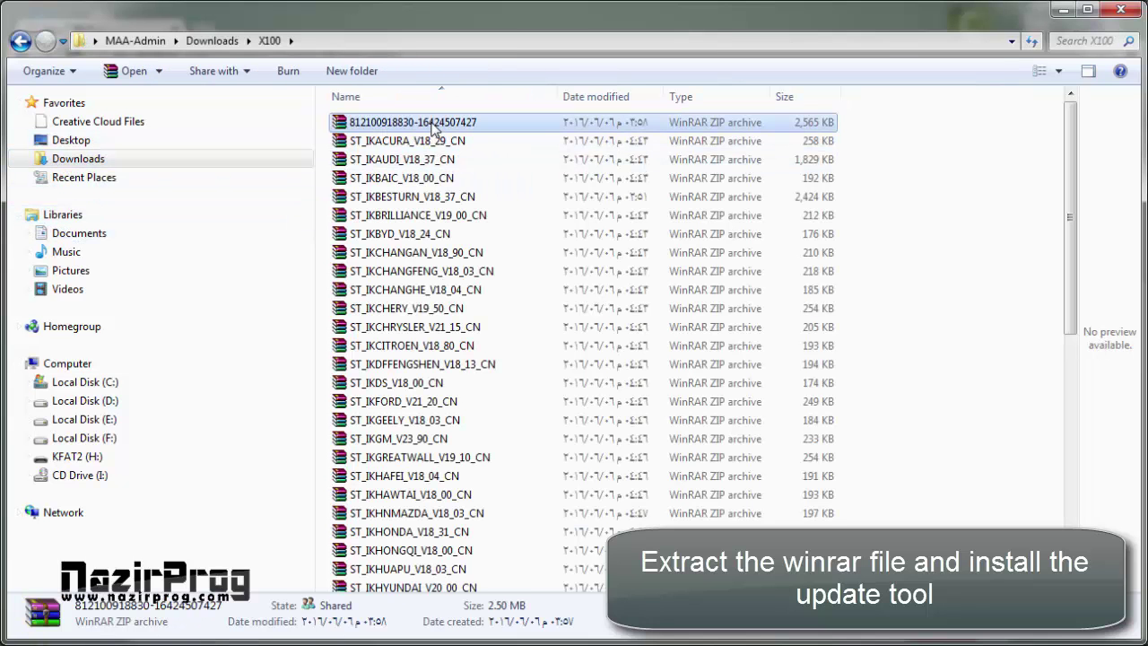
right_click(434, 125)
left_click(416, 126)
right_click(415, 127)
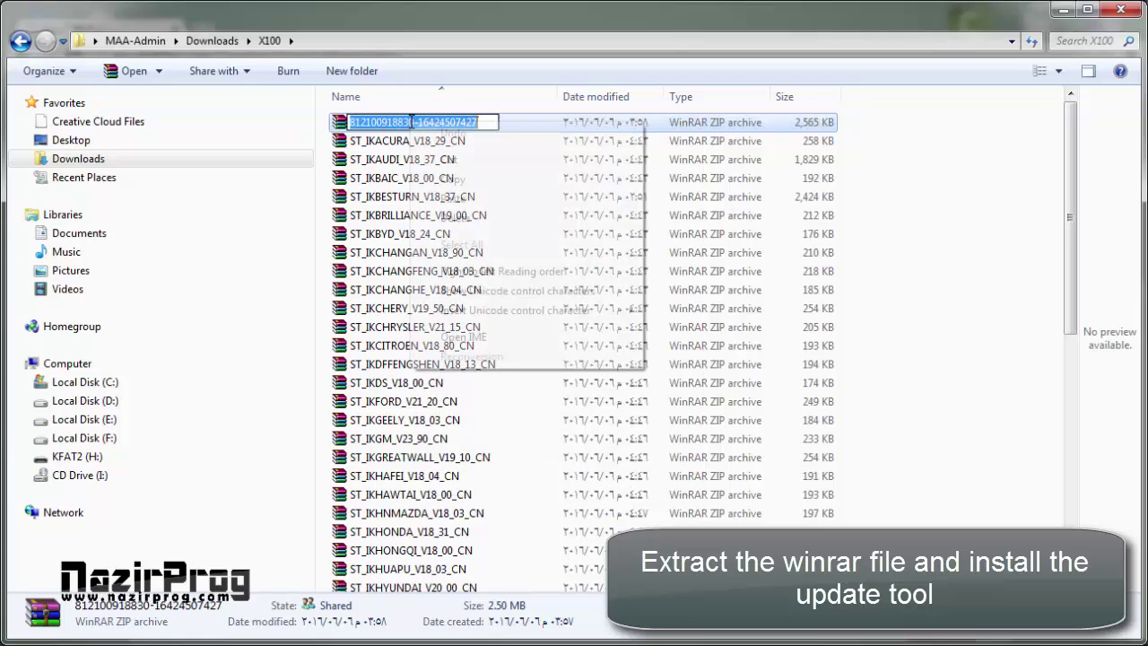
left_click(339, 128)
right_click(357, 128)
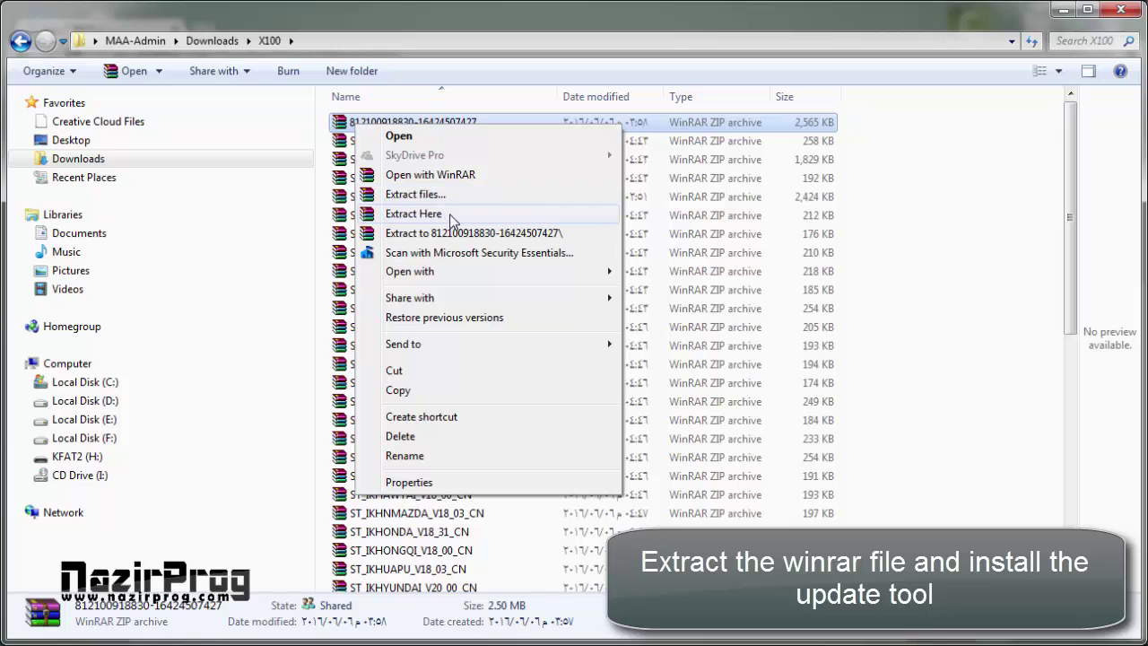
left_click(455, 233)
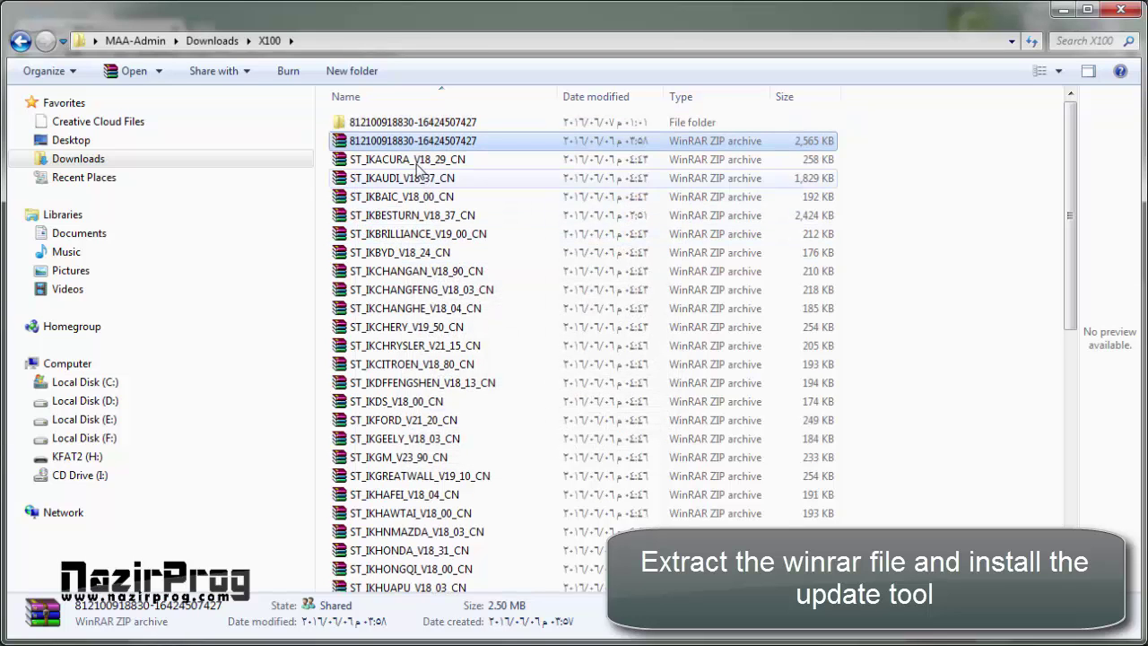
Install UpdateTool 4.2 from UPDATE_V4_2_CN_18081378 in the extracted folder, keeping the default installation folder
double_click(411, 125)
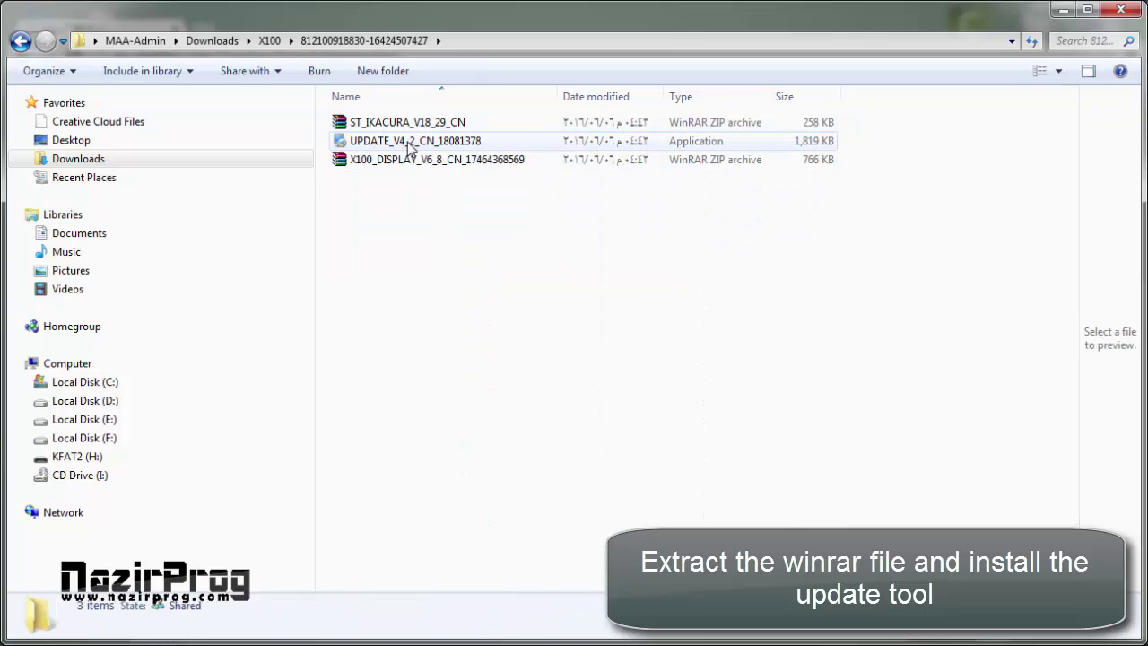
left_click(411, 142)
right_click(408, 143)
left_click(440, 173)
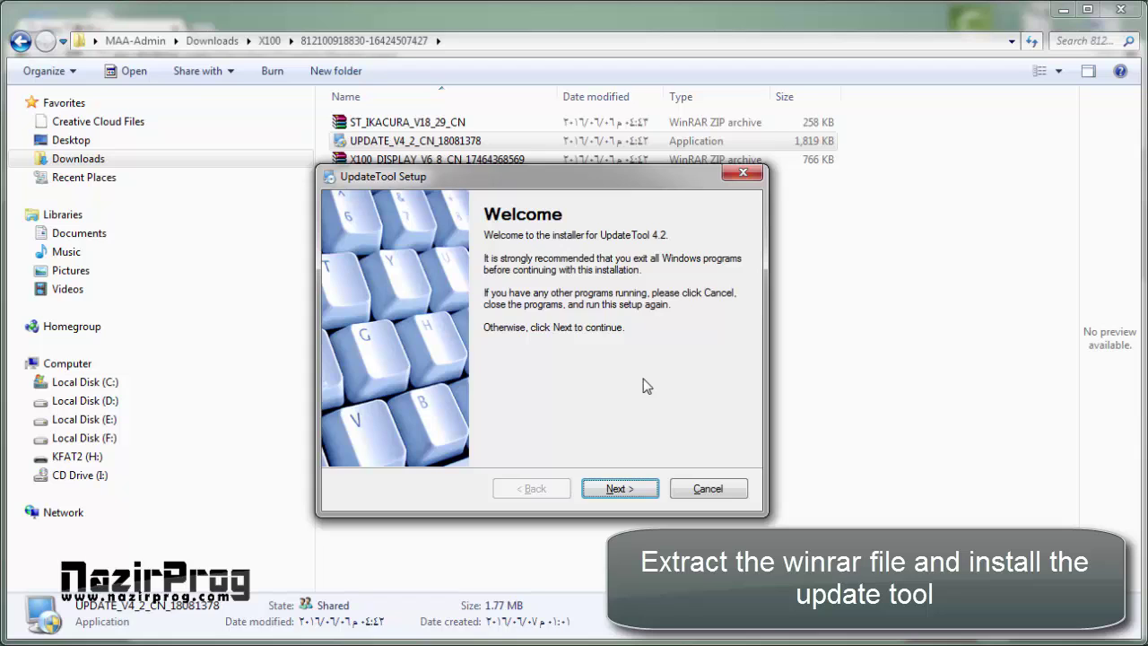
left_click(640, 488)
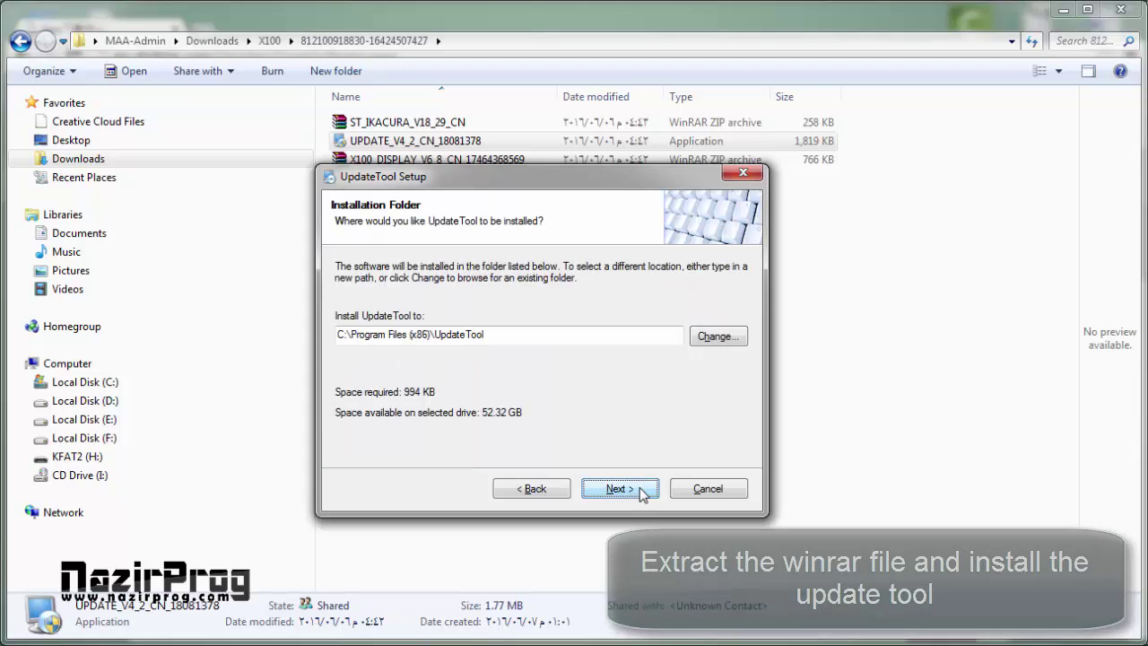
left_click(640, 487)
left_click(639, 488)
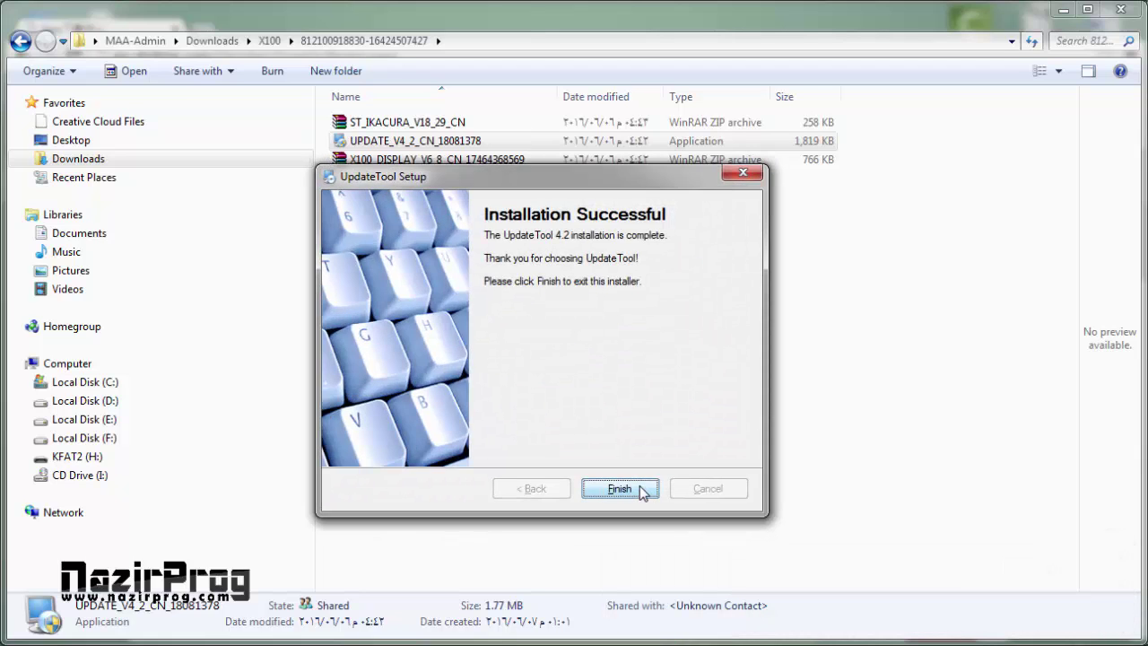
left_click(619, 488)
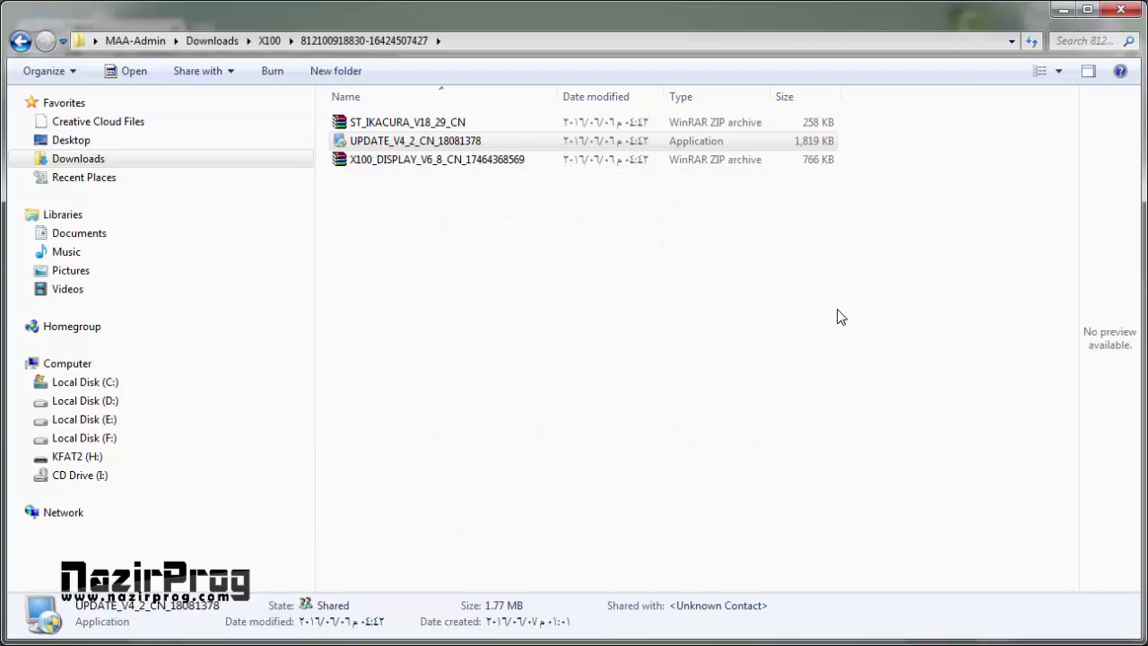
Minimize the open windows and run UpdateTool from the desktop as administrator
left_click(1061, 10)
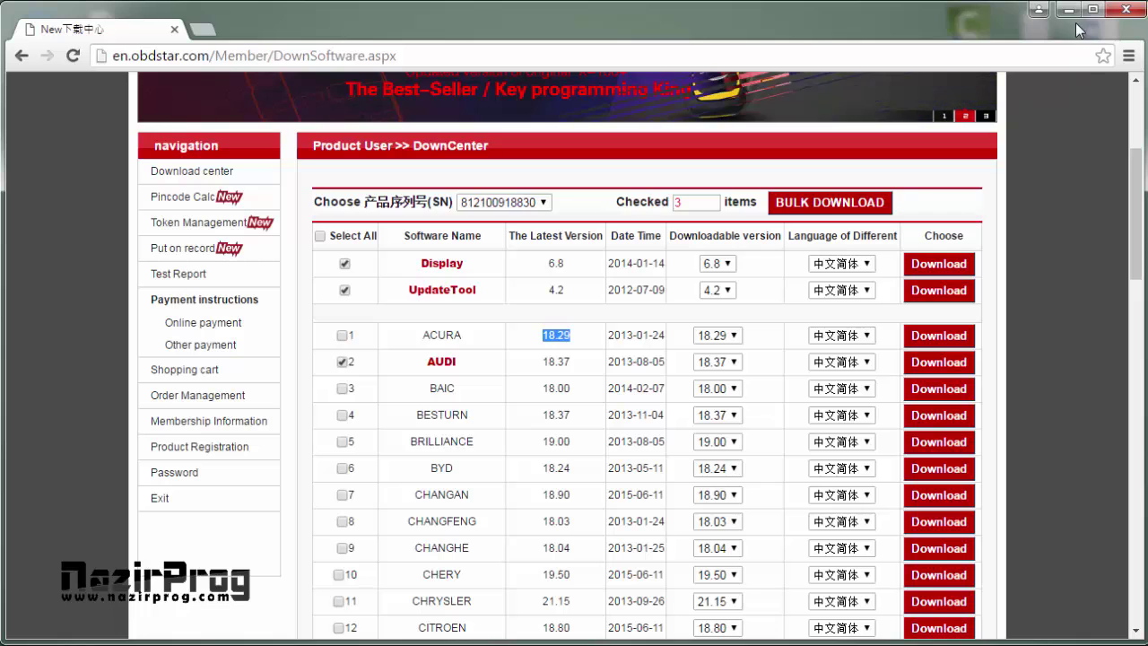
left_click(1072, 14)
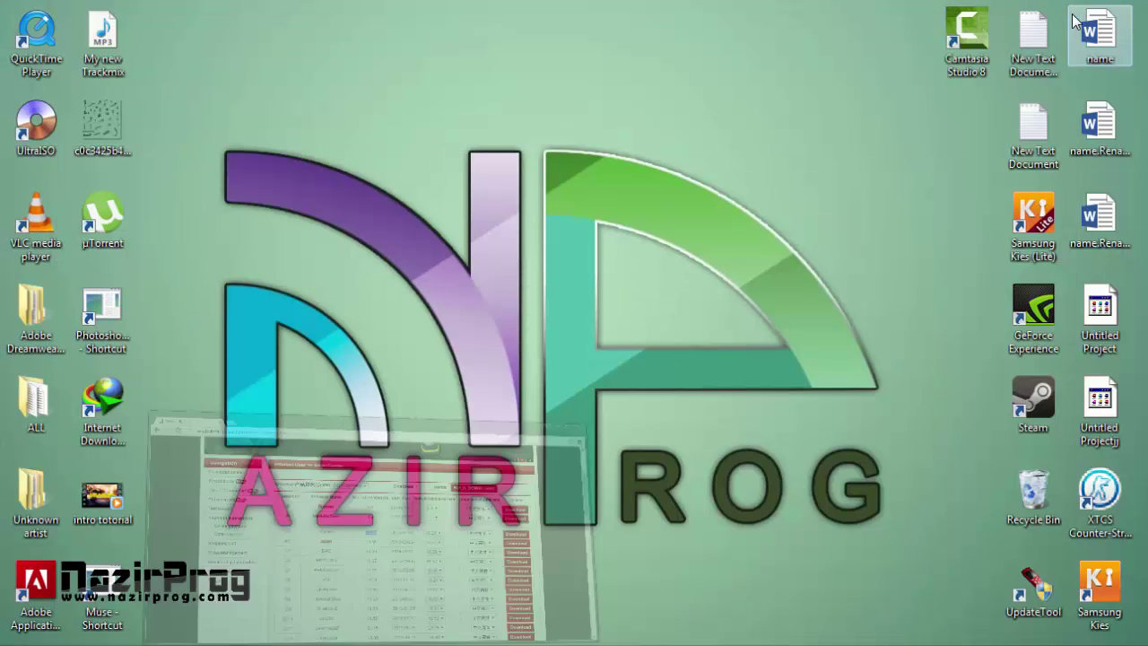
right_click(1032, 588)
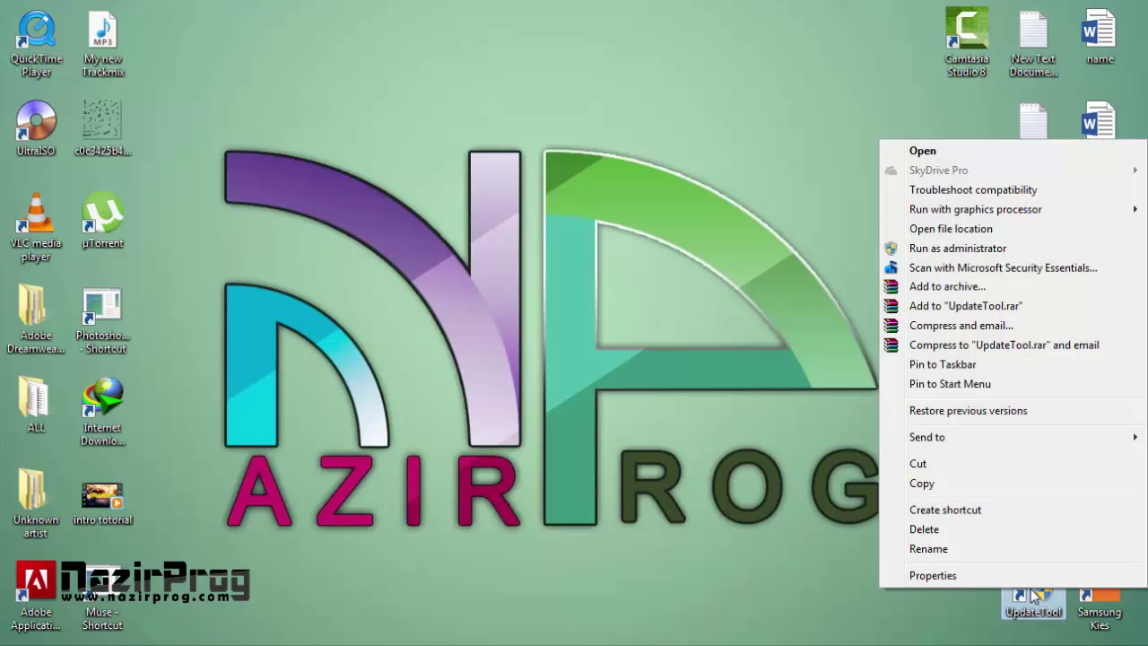
left_click(928, 254)
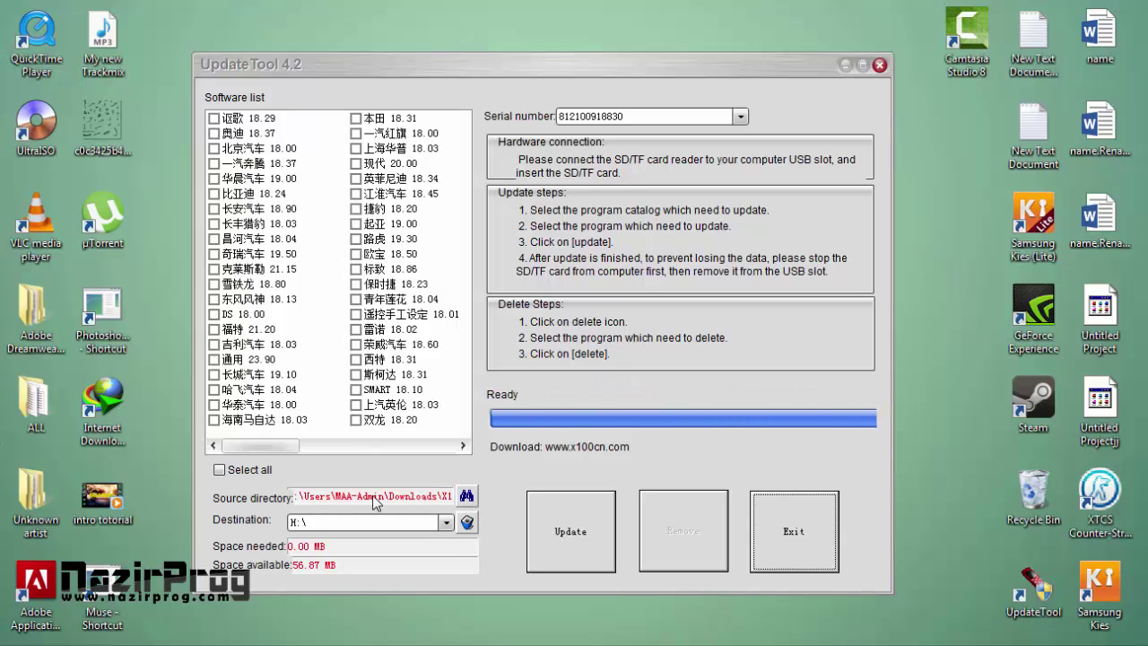
Set the source directory to the X100 folder in Downloads and the destination to drive H:\
left_click(454, 496)
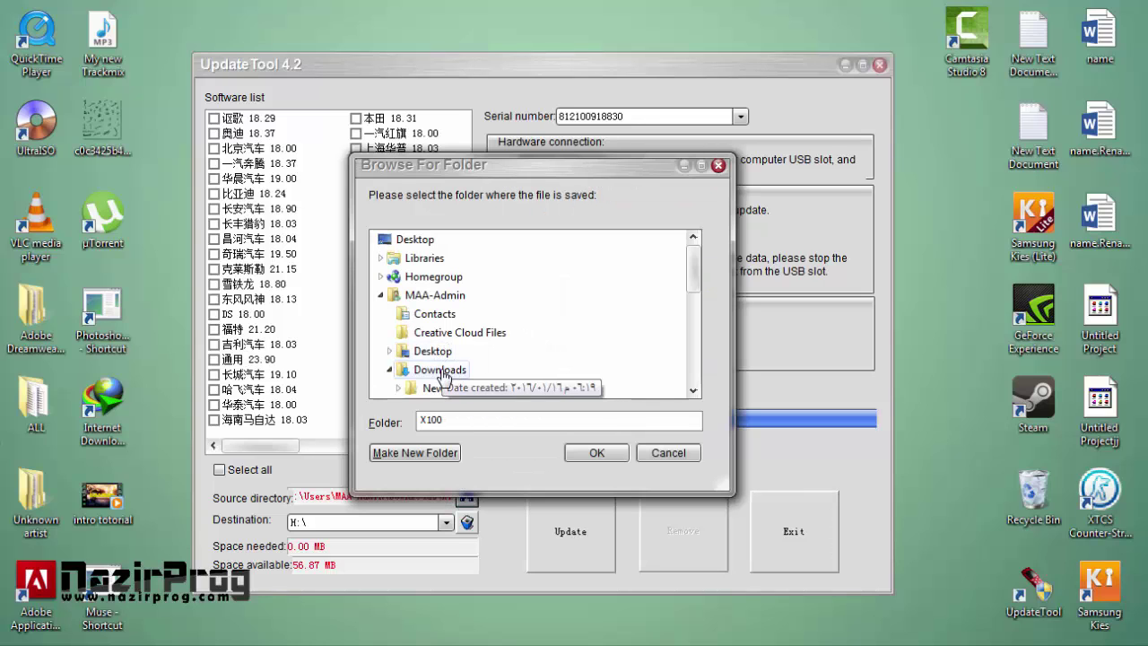
left_click(442, 371)
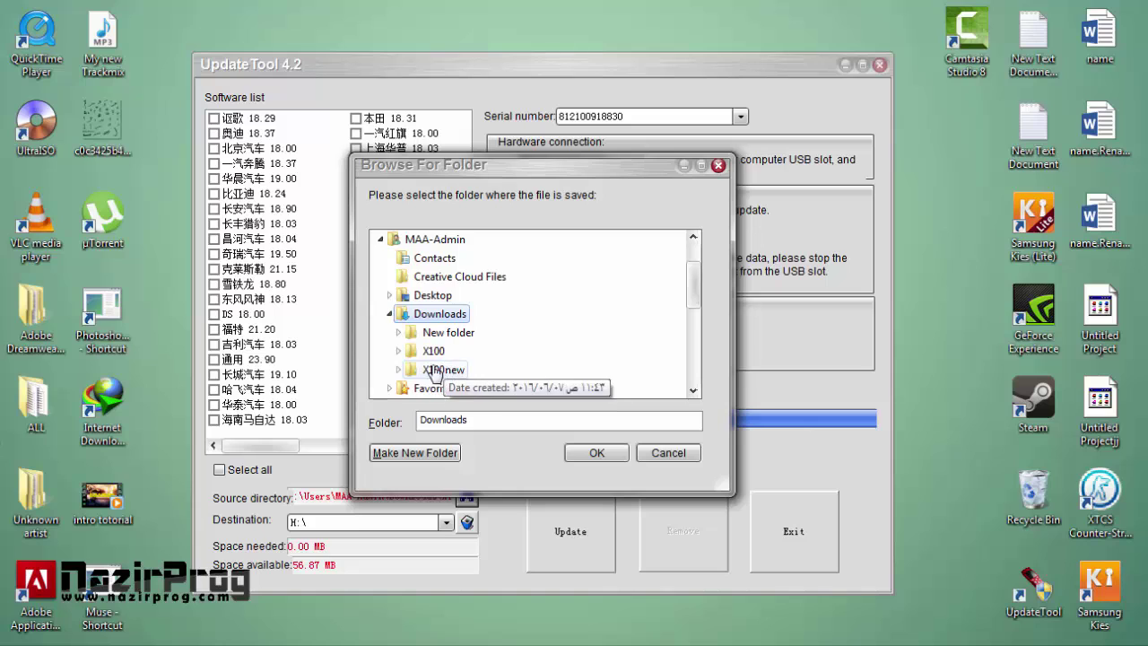
left_click(440, 366)
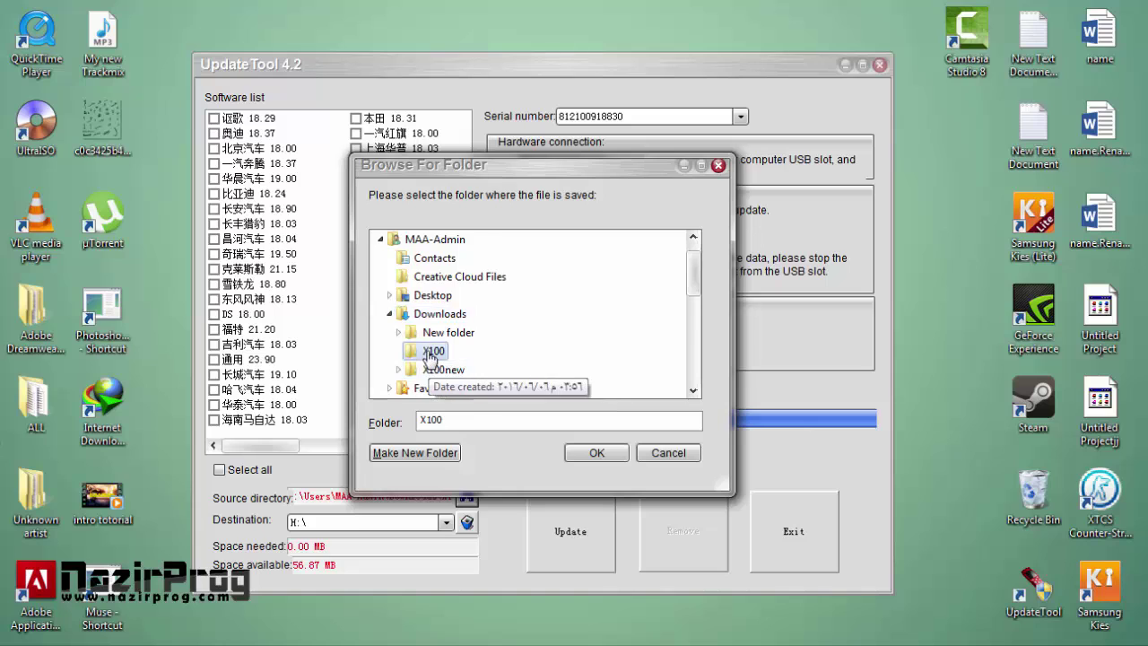
left_click(587, 453)
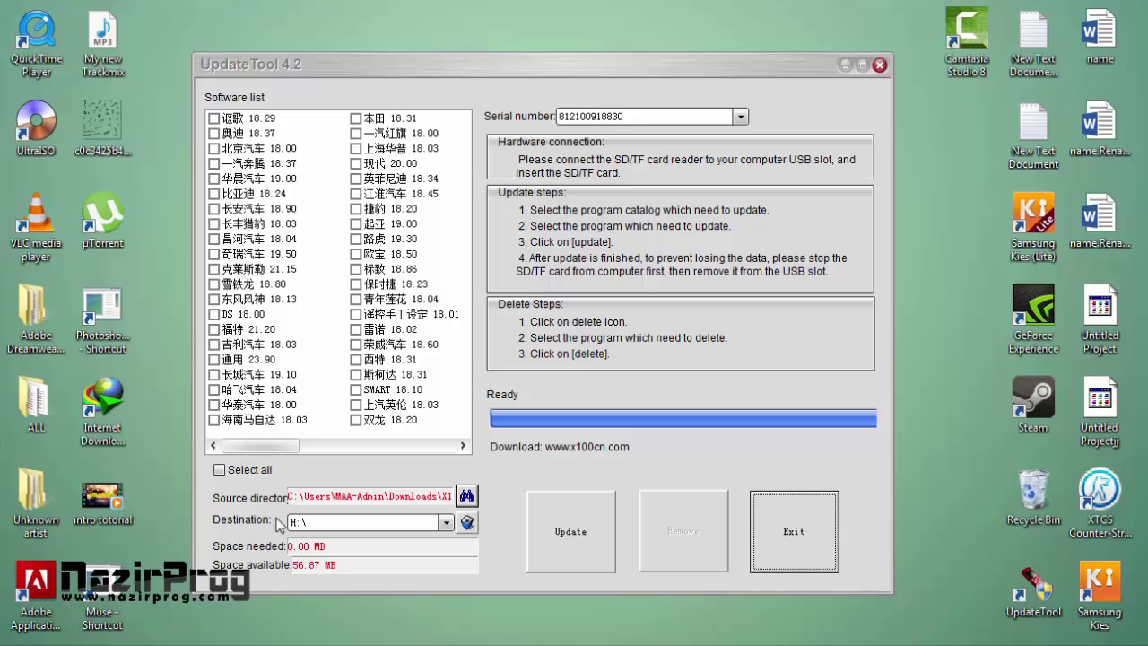
left_click(394, 523)
left_click(393, 537)
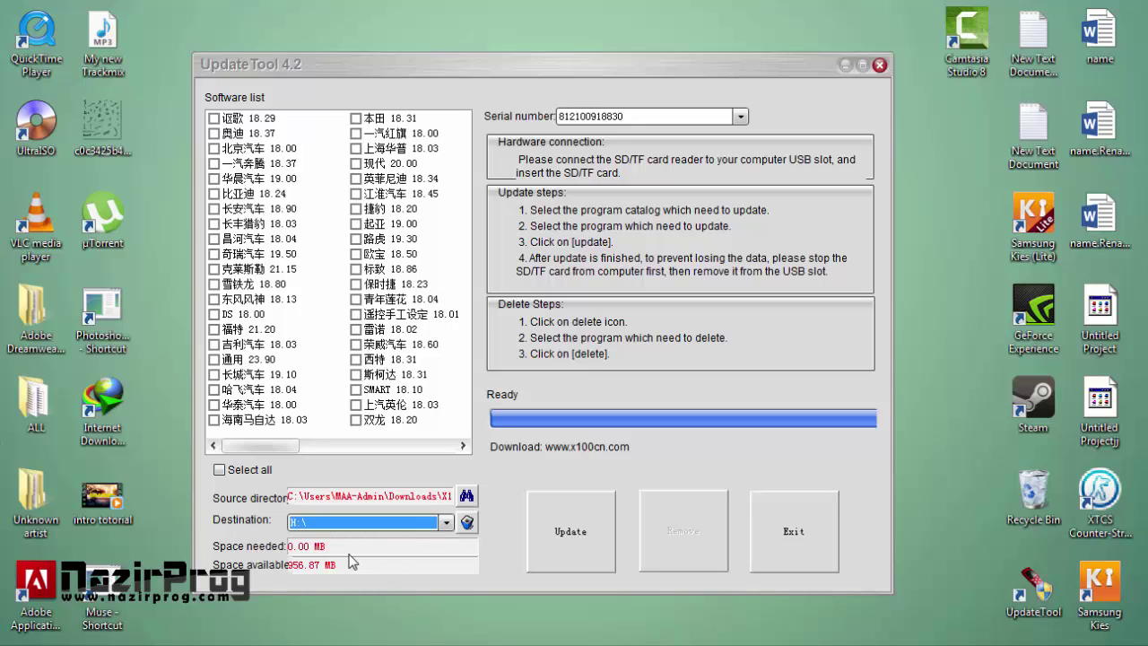
Select all programs in the software list, update them to the card, and exit UpdateTool
left_click(565, 545)
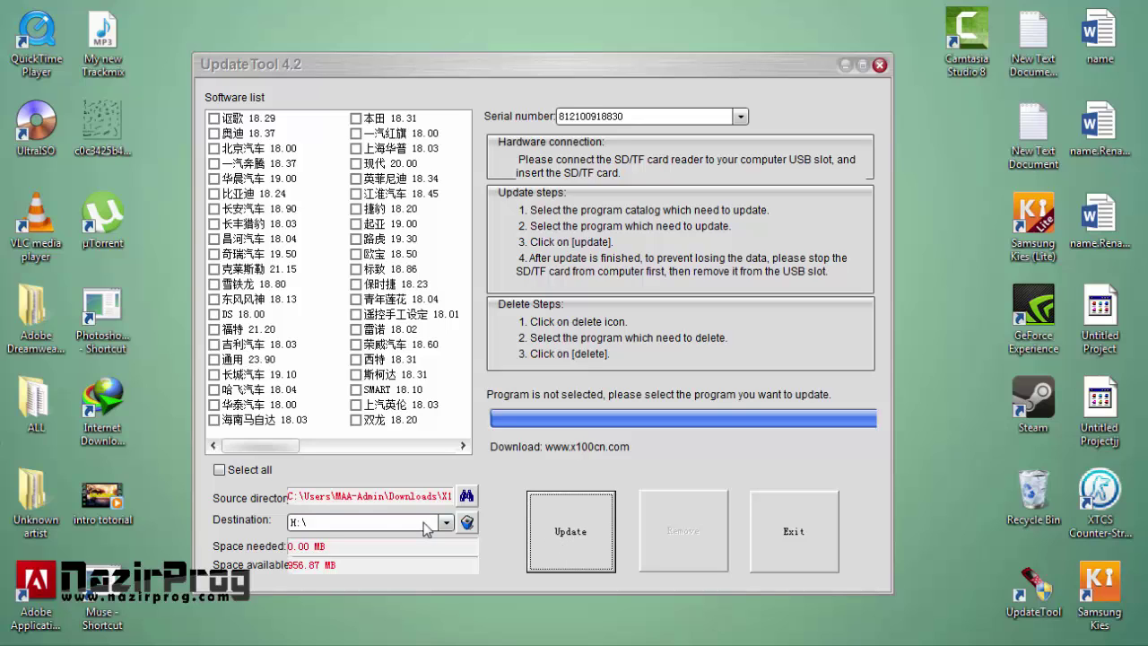
left_click(220, 470)
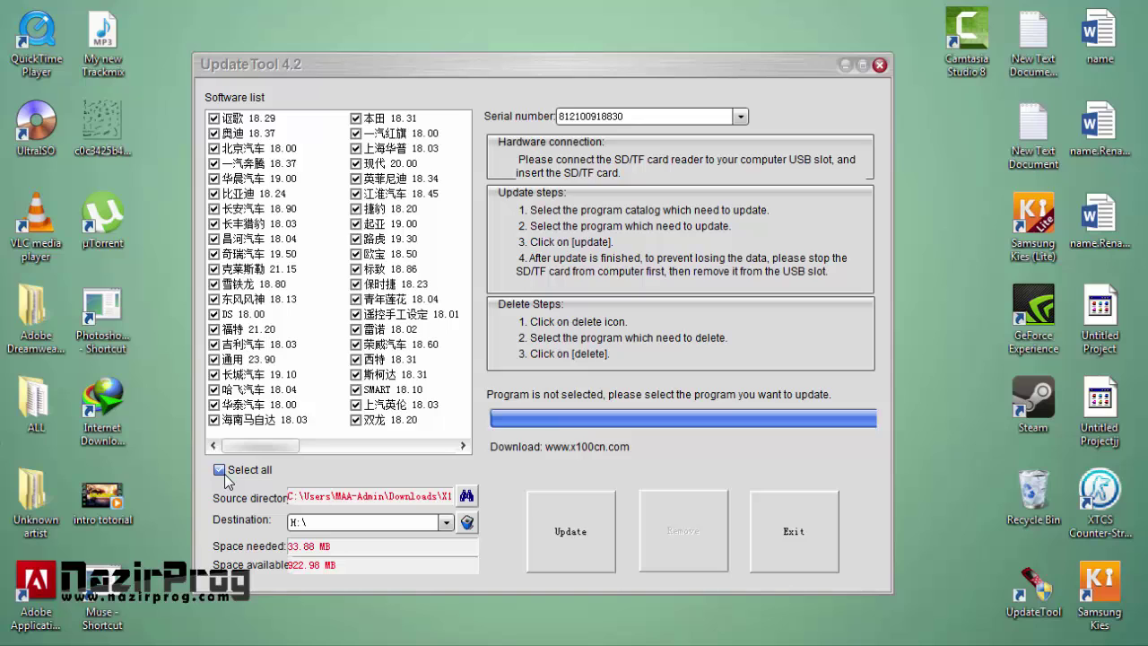
left_click(606, 555)
left_click(574, 368)
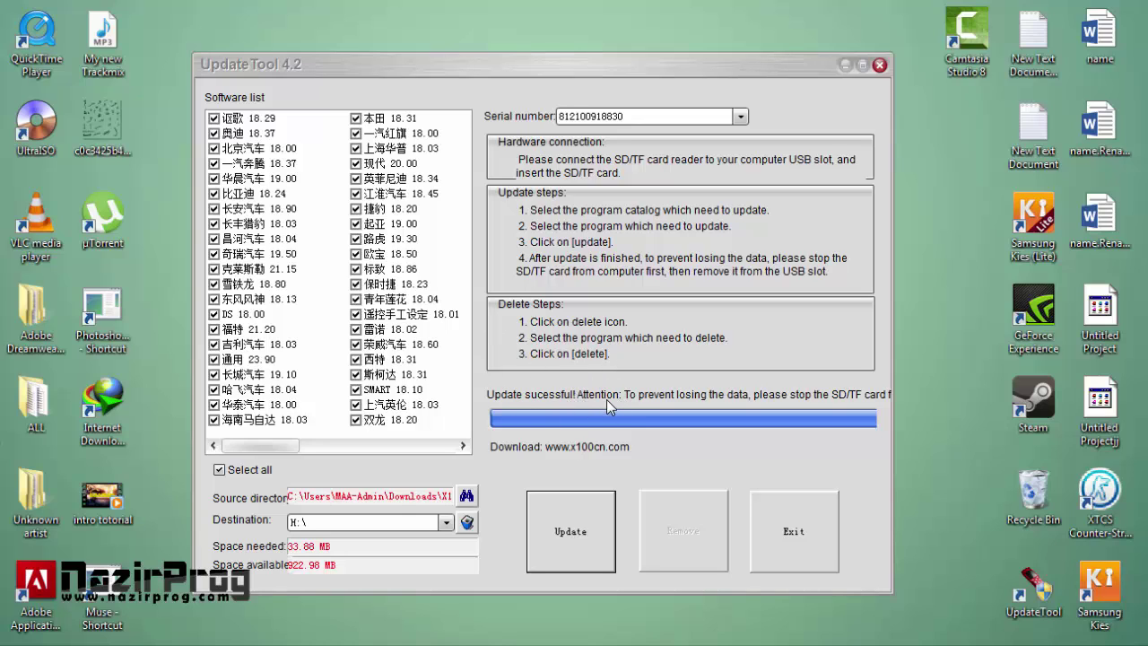
left_click(783, 522)
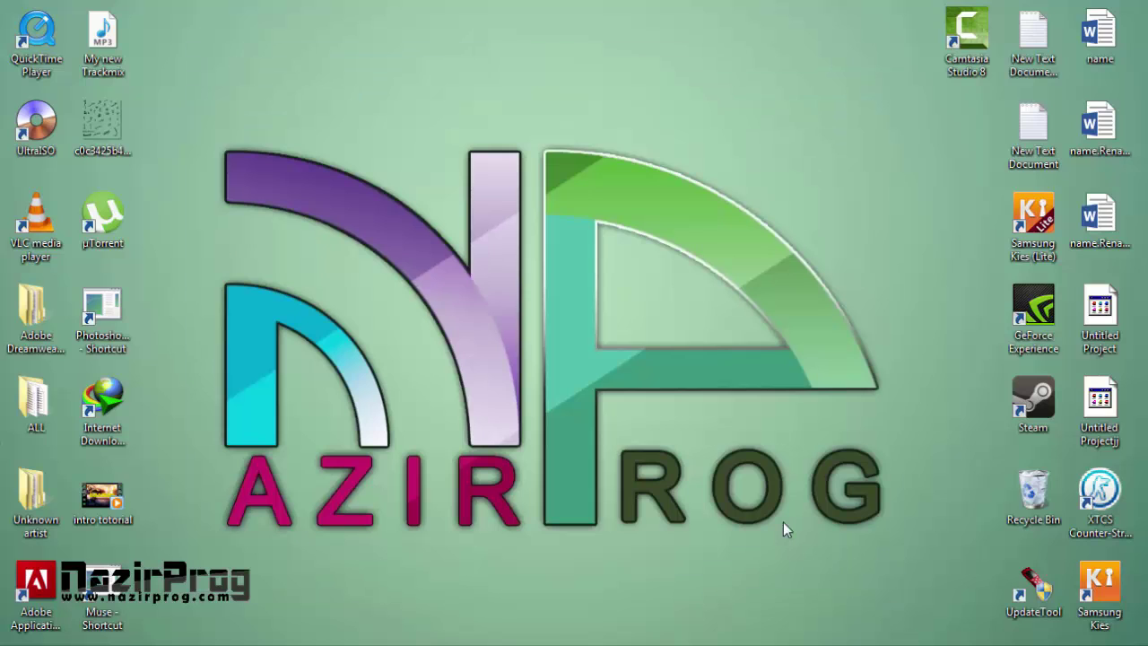